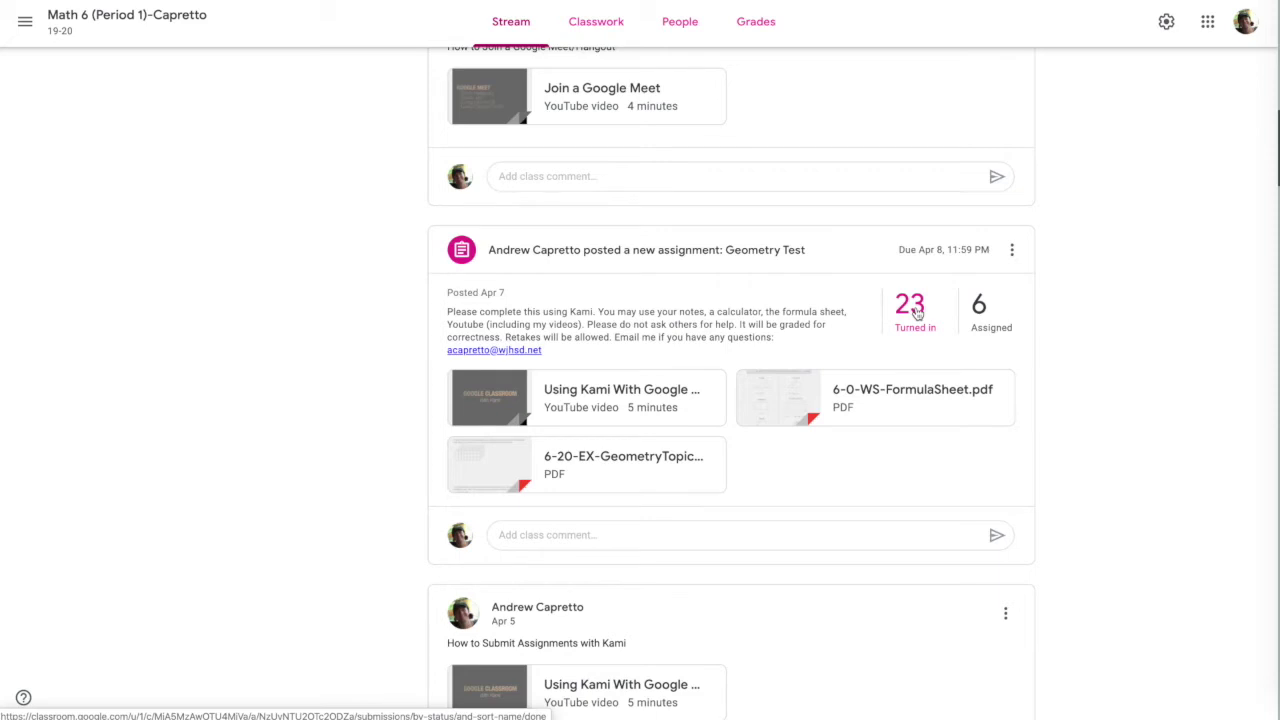
- Open an ungraded turned-in submission of the Geometry Test and open its test PDF with Annotate with Kami
left_click(917, 313)
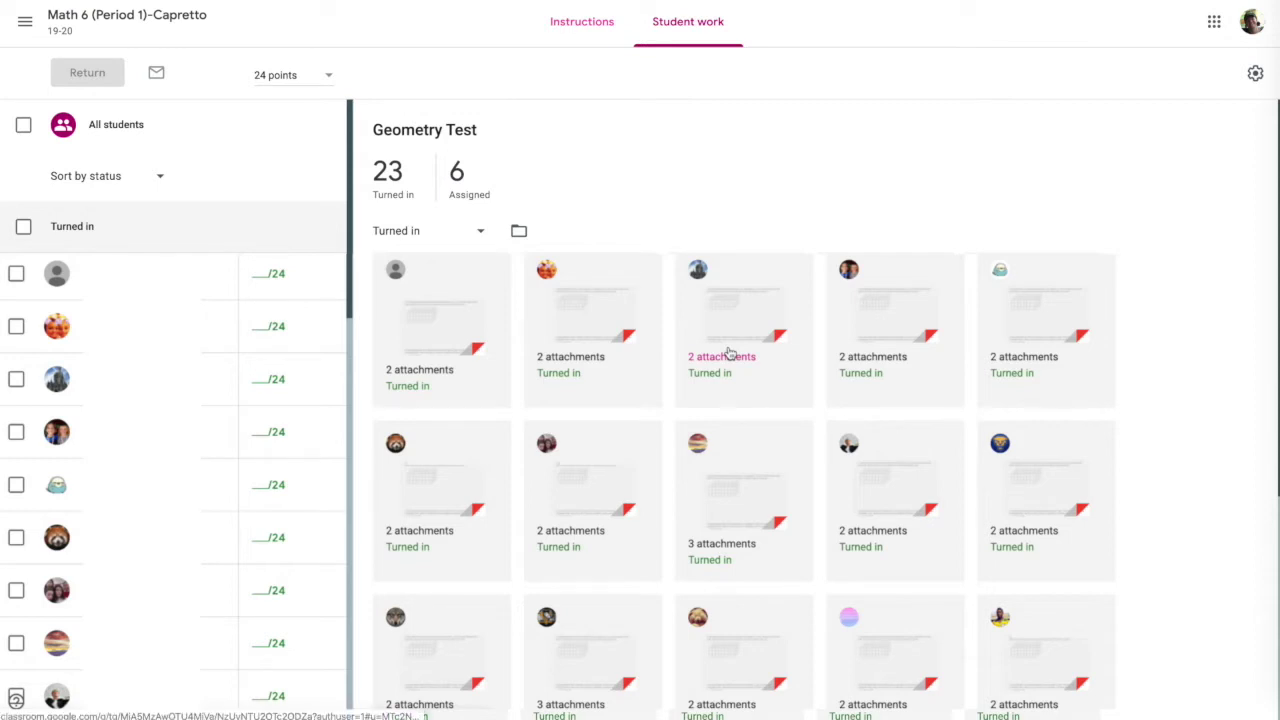
left_click(729, 356)
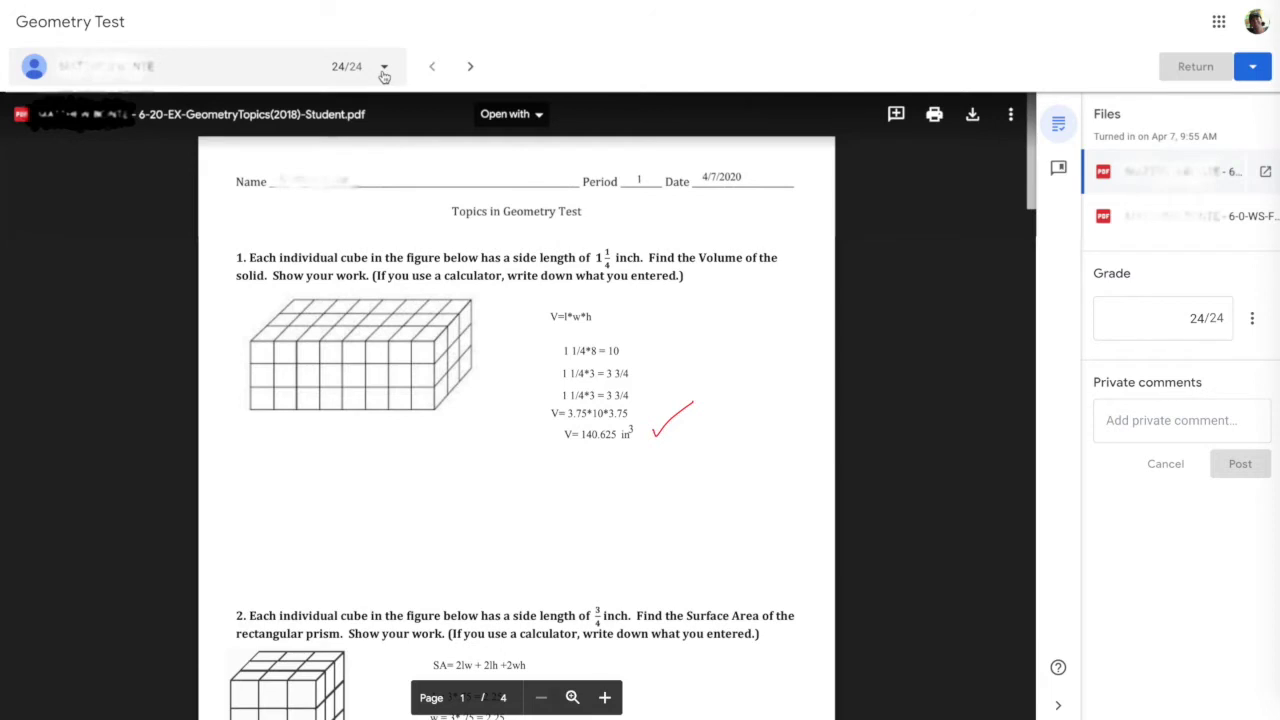
left_click(384, 70)
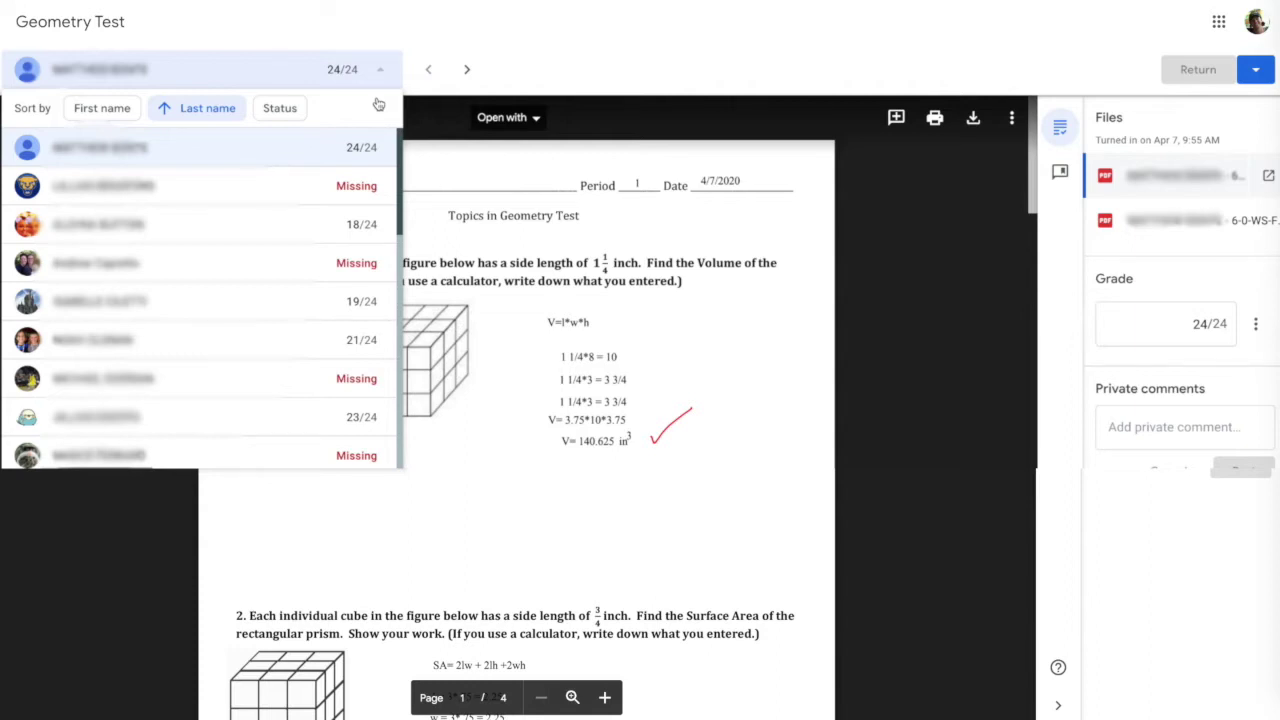
left_click(382, 70)
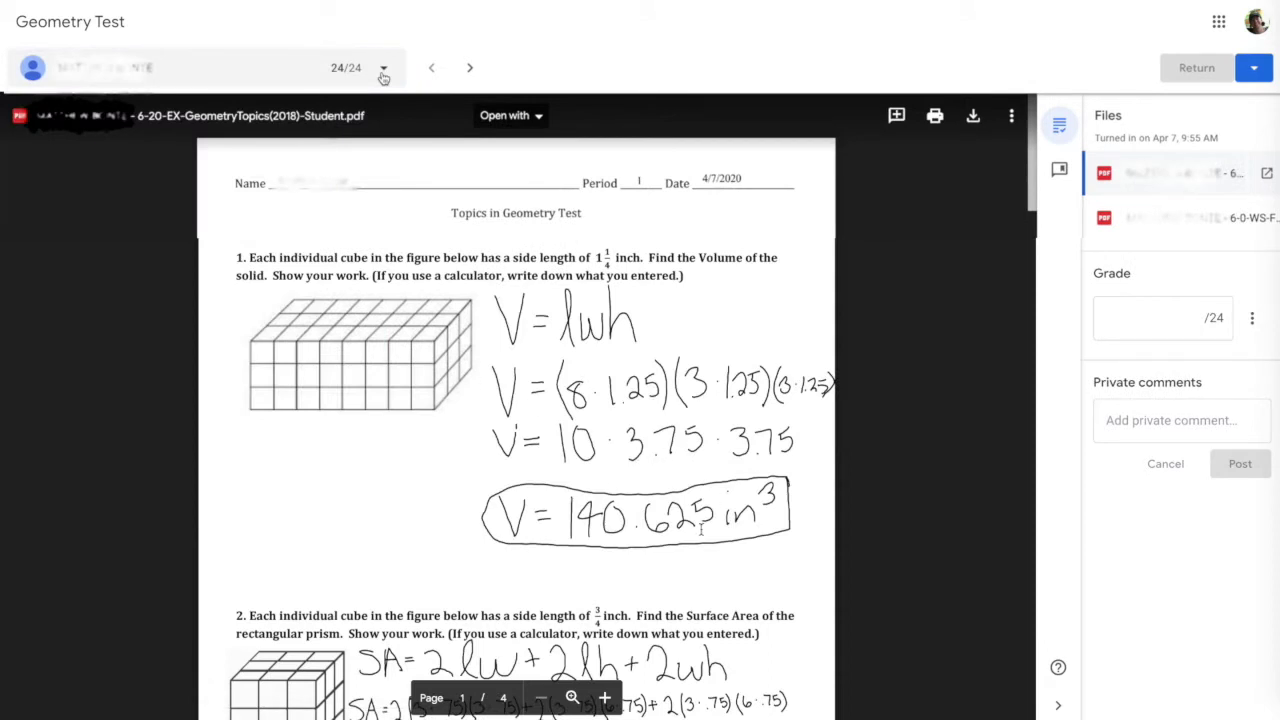
left_click(1180, 320)
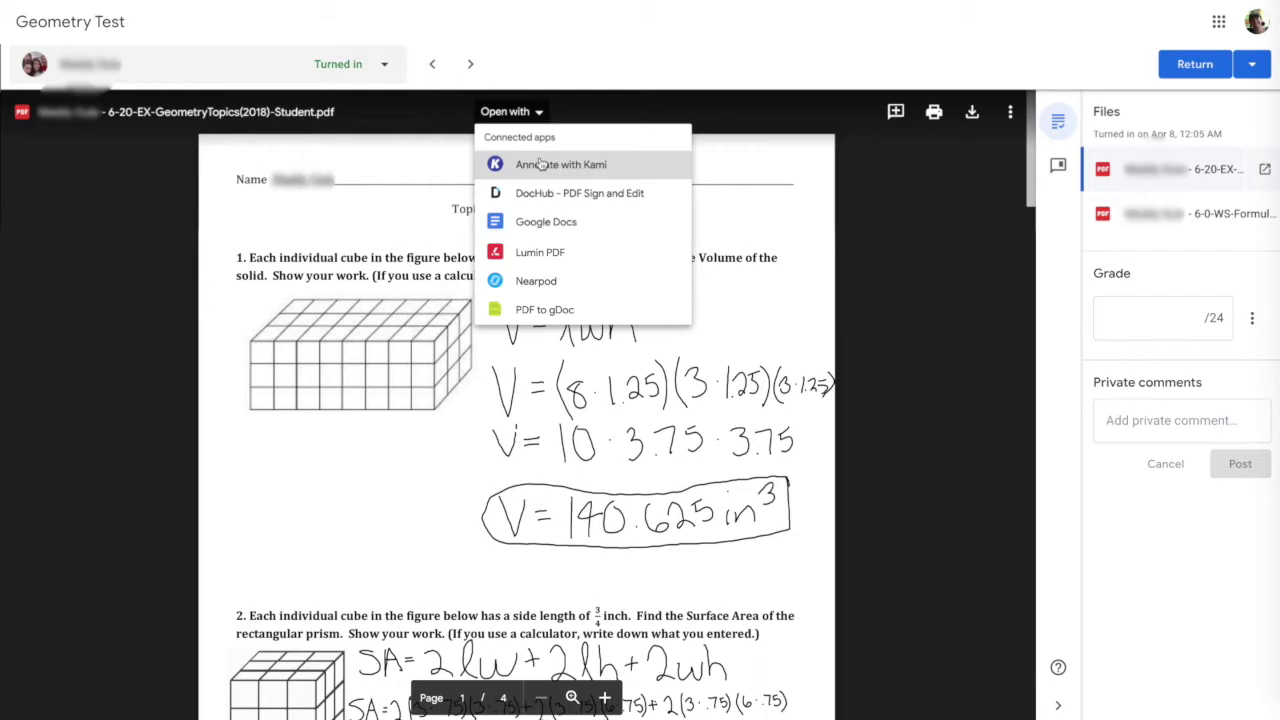
left_click(540, 164)
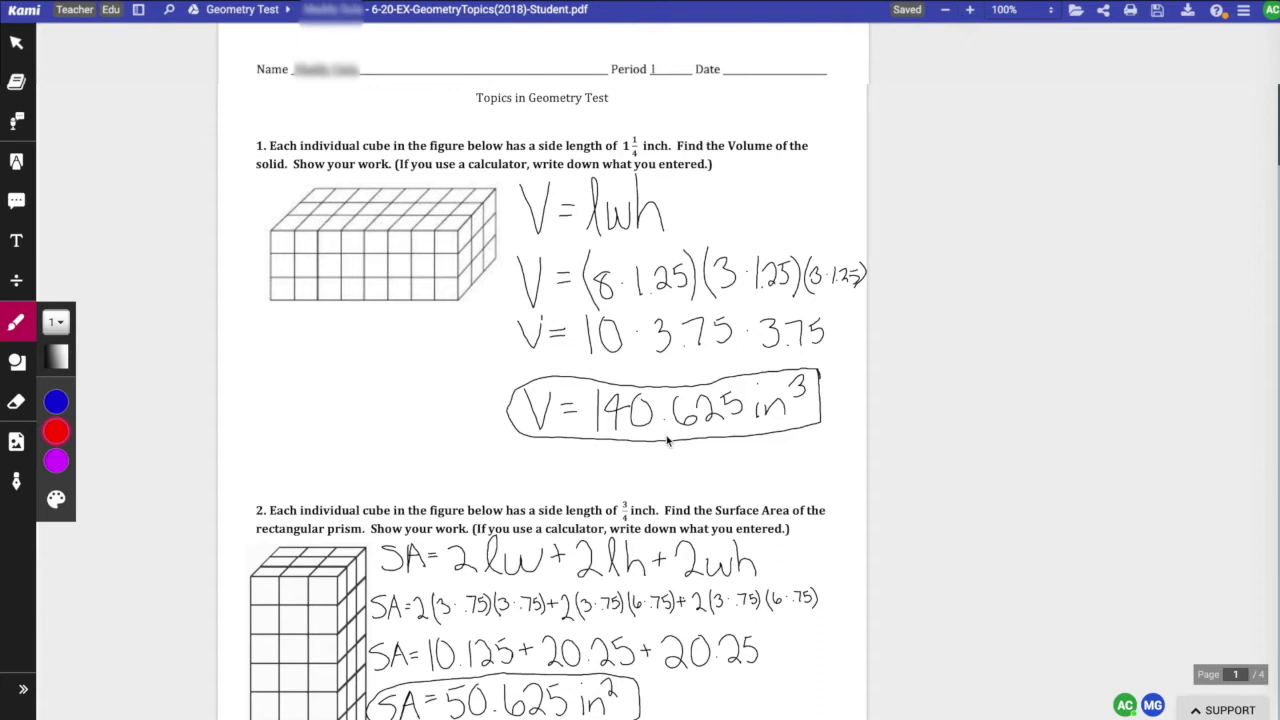
- Draw red check marks beside the answers to problems 1, 2 and 3 of the test
left_click_drag(669, 447, 696, 429)
scroll(694, 431, "down", 3)
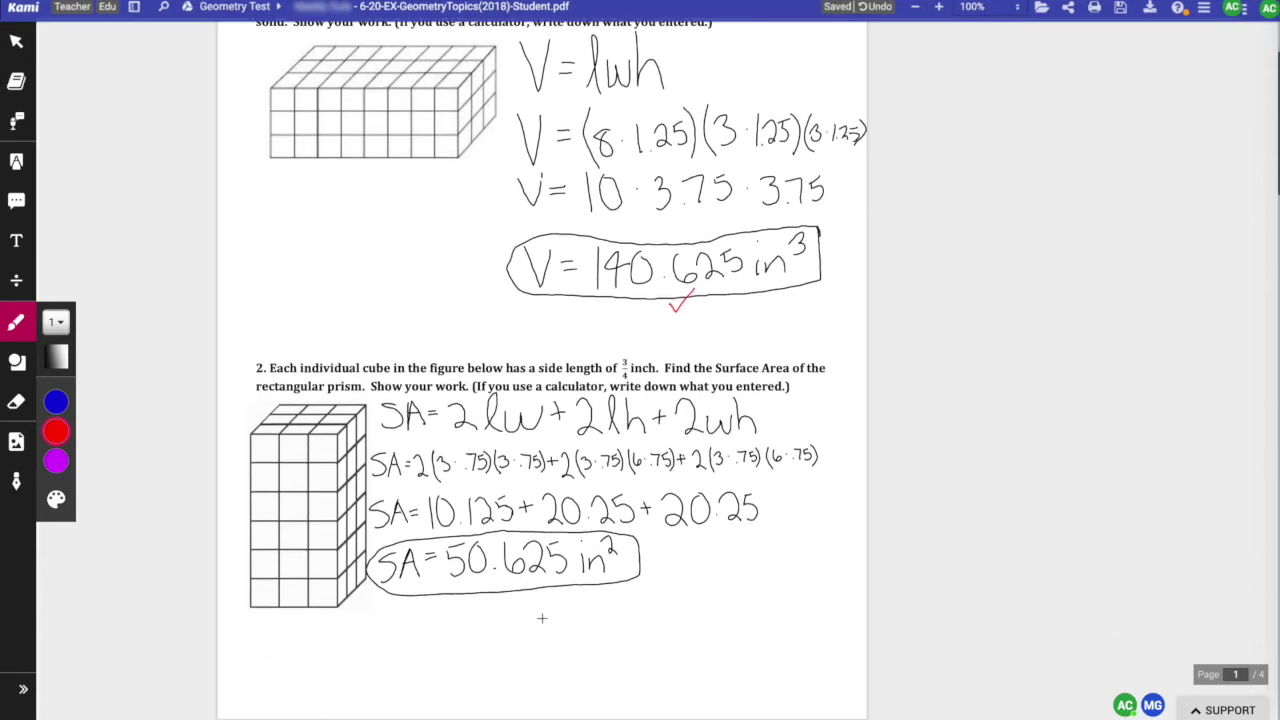
left_click_drag(533, 606, 558, 598)
scroll(558, 598, "down", 10)
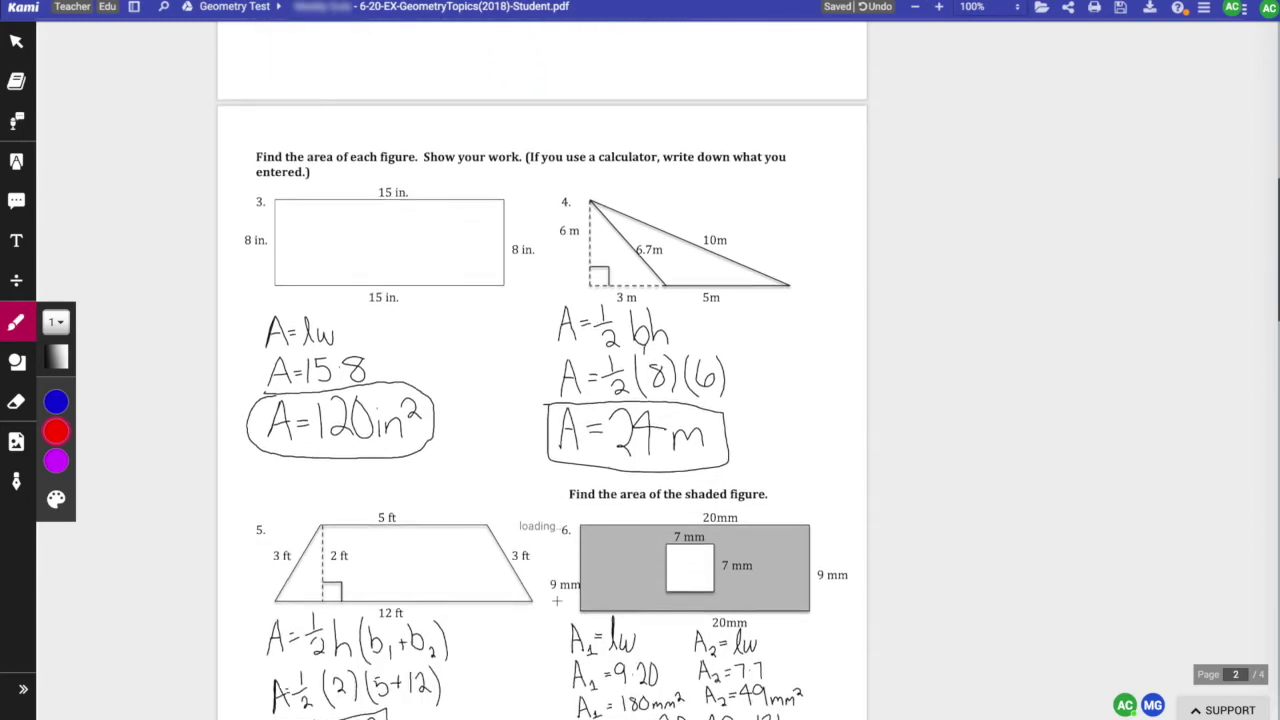
scroll(557, 600, "down", 1)
left_click_drag(399, 409, 440, 384)
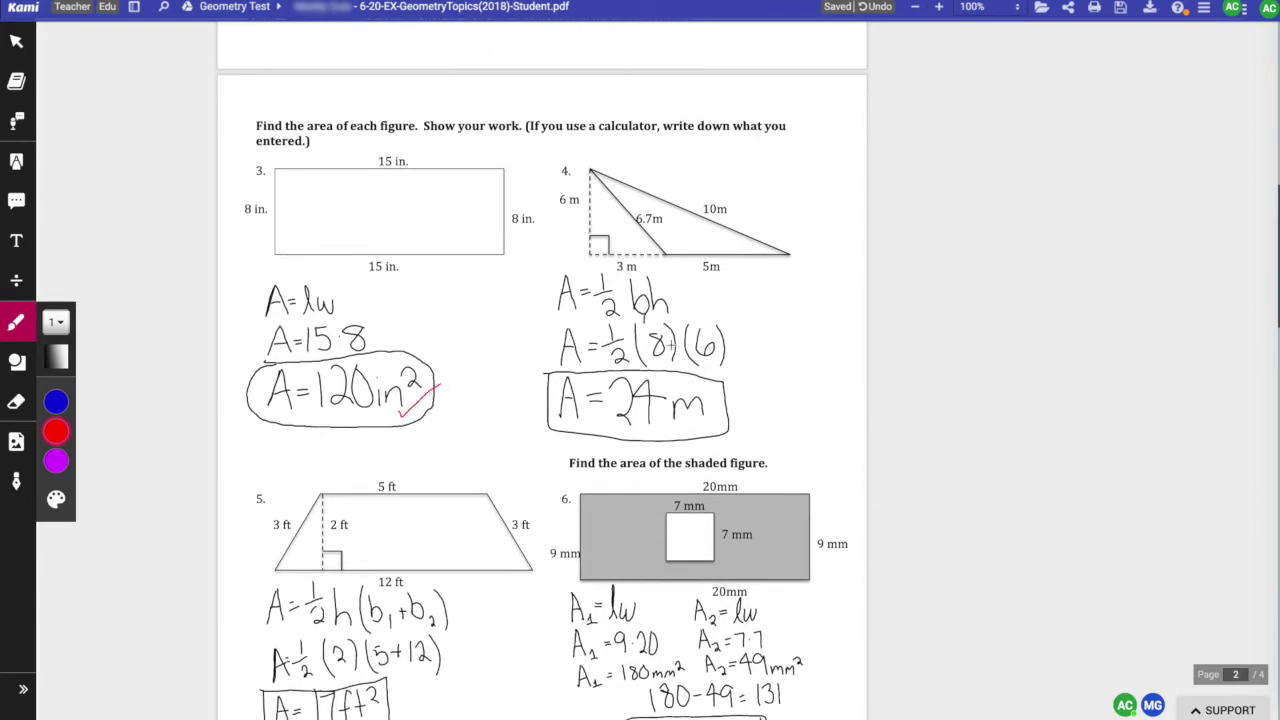
- Mark problem 4 wrong in red: circle the 8, point to the circled 5m base, strike out the answer 24 and write -1
left_click_drag(660, 356, 678, 340)
mouse_move(617, 270)
left_mouse_down()
mouse_move(736, 270)
mouse_move(690, 305)
mouse_move(704, 306)
left_mouse_up()
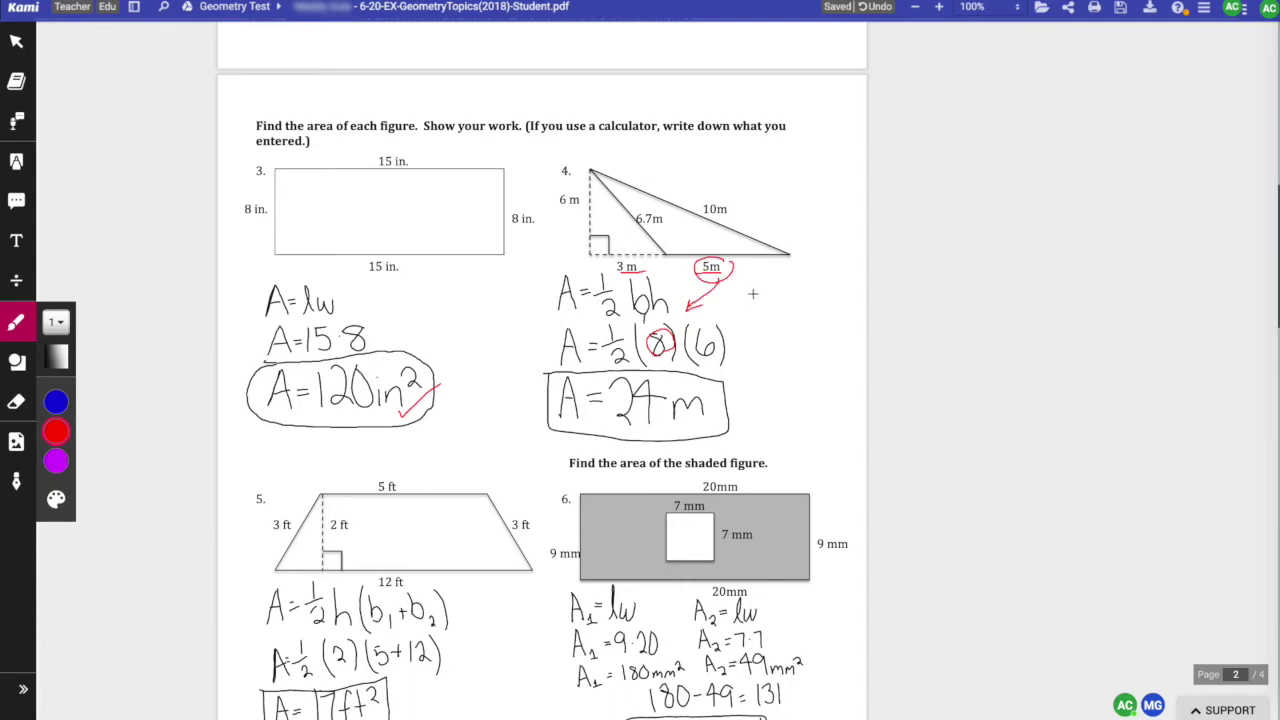
left_click_drag(619, 413, 670, 377)
left_click_drag(771, 344, 803, 346)
- Draw red check marks beside the answers to problems 5 and 6
scroll(792, 381, "down", 3)
left_click_drag(398, 576, 441, 549)
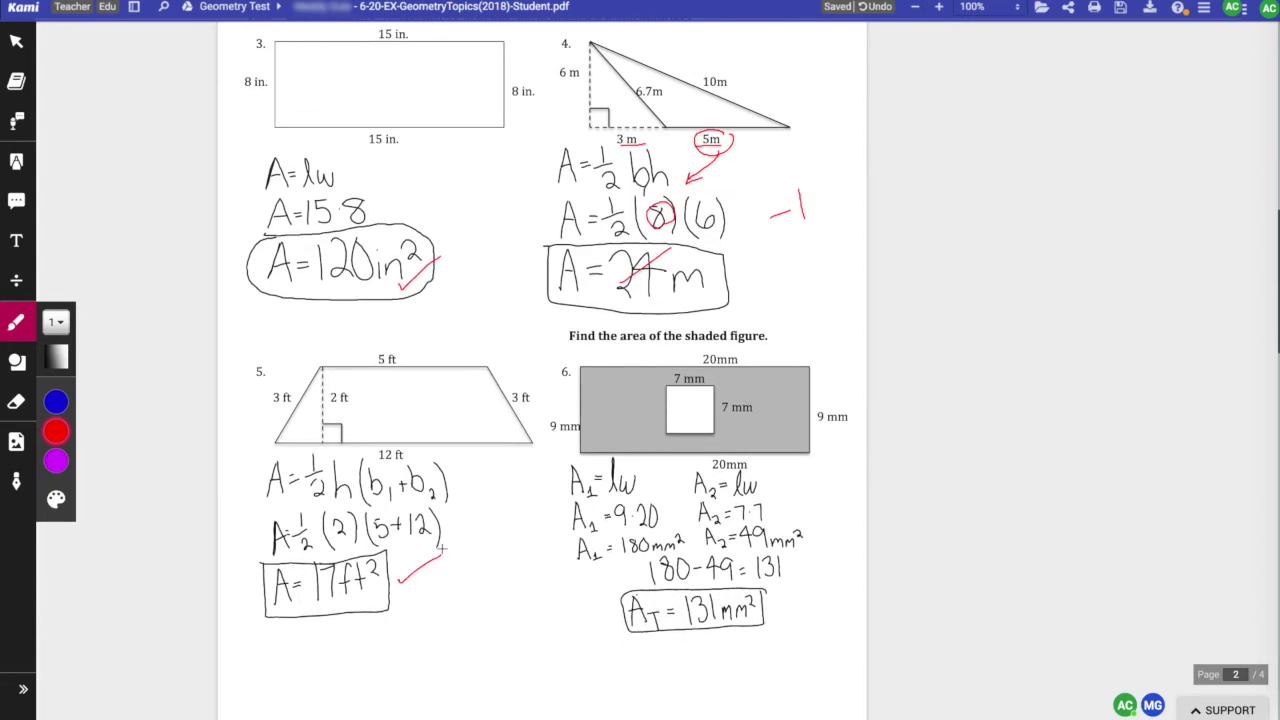
left_click_drag(766, 610, 800, 590)
- Draw red check marks beside the answers to problems 7, 8, 9 and 10 on page 3
scroll(797, 591, "down", 4)
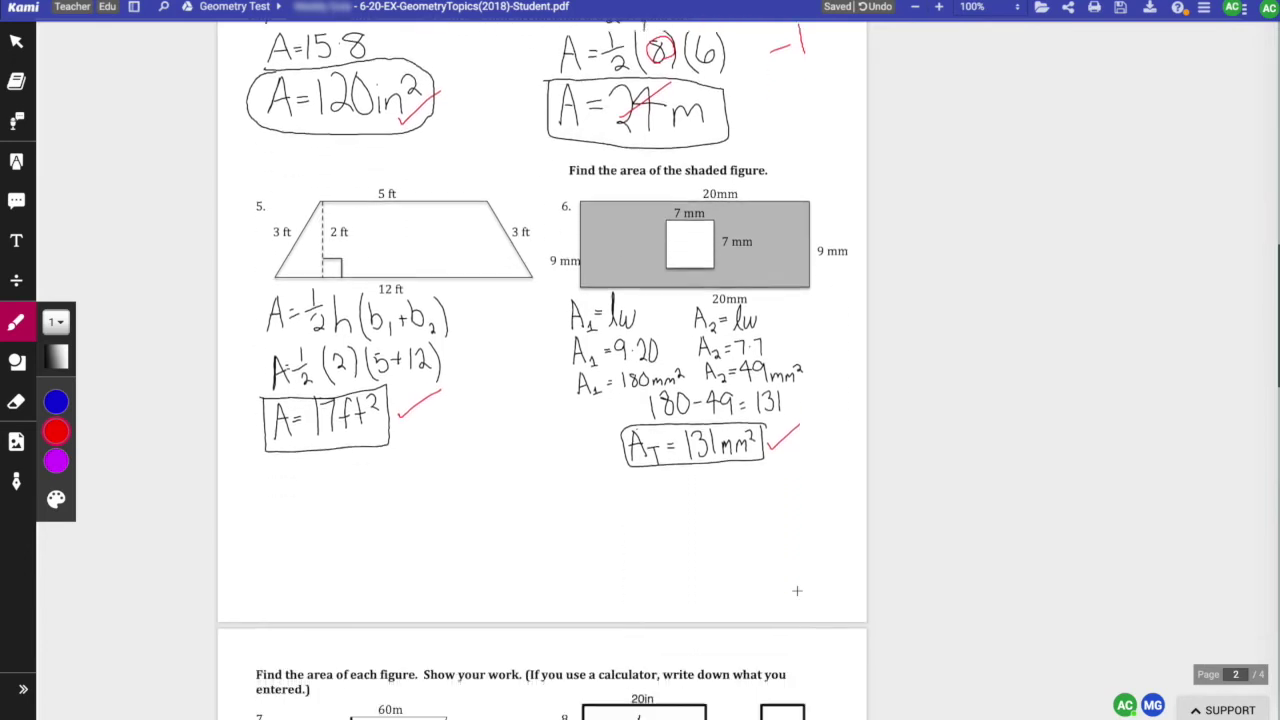
scroll(797, 591, "down", 10)
scroll(792, 582, "down", 4)
left_click_drag(466, 422, 516, 398)
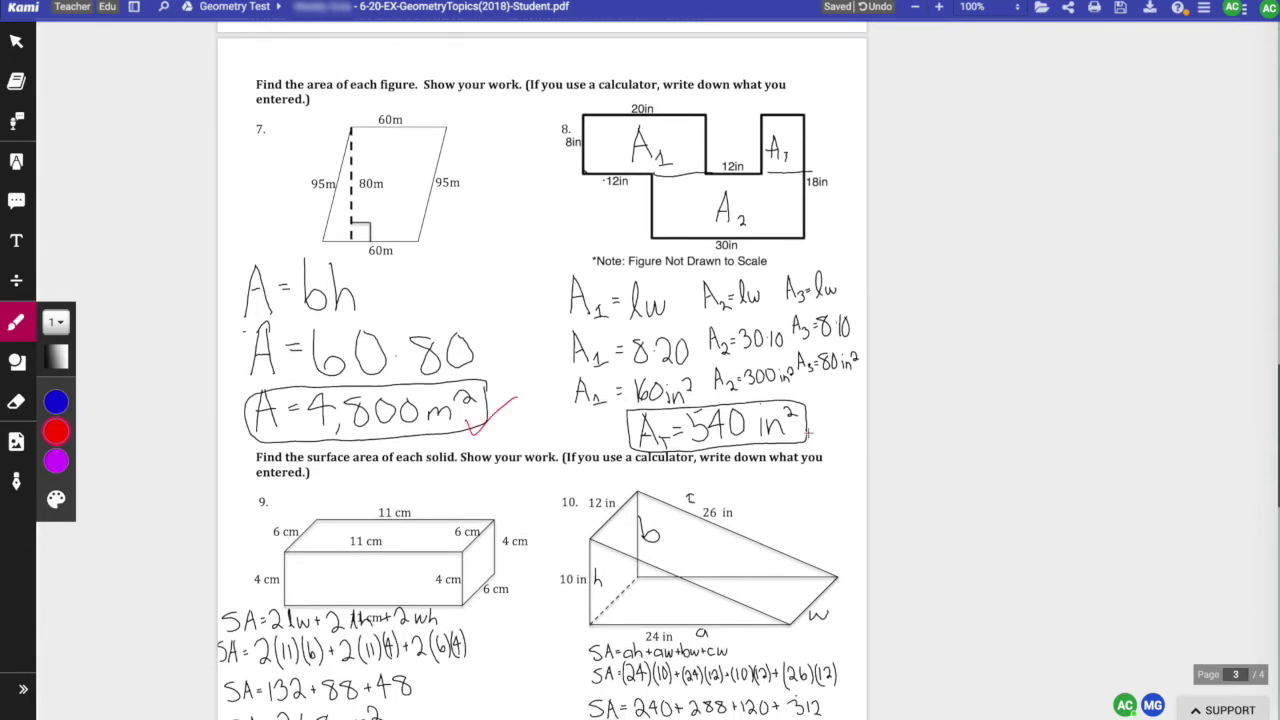
left_click_drag(808, 432, 850, 400)
scroll(850, 400, "down", 5)
left_click_drag(405, 506, 443, 482)
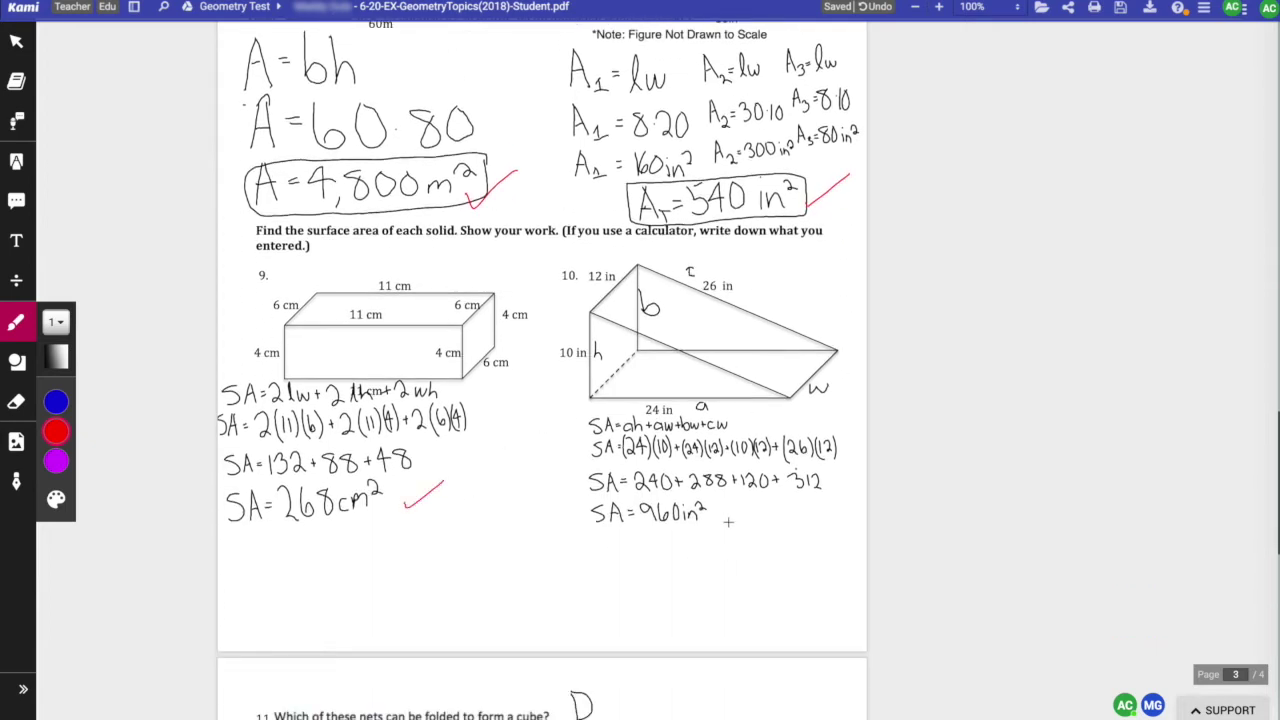
left_click_drag(728, 521, 760, 498)
- Draw red check marks beside the answers to problems 11, 12 and 13 on page 4
scroll(760, 498, "down", 7)
left_click_drag(605, 416, 632, 403)
scroll(632, 403, "down", 7)
left_click_drag(444, 574, 488, 548)
left_click_drag(772, 596, 808, 577)
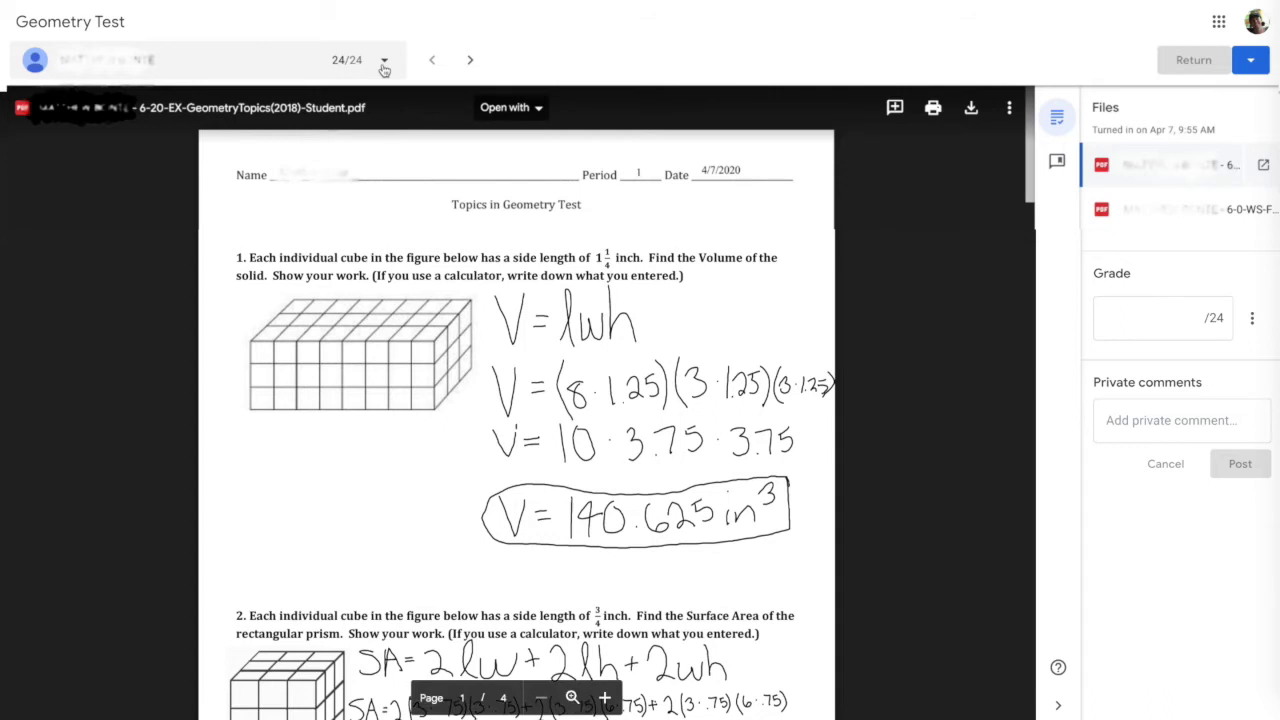
- Switch back to Google Classroom, review the marked pages of the submission and set its grade to 23 out of 24
left_click(384, 62)
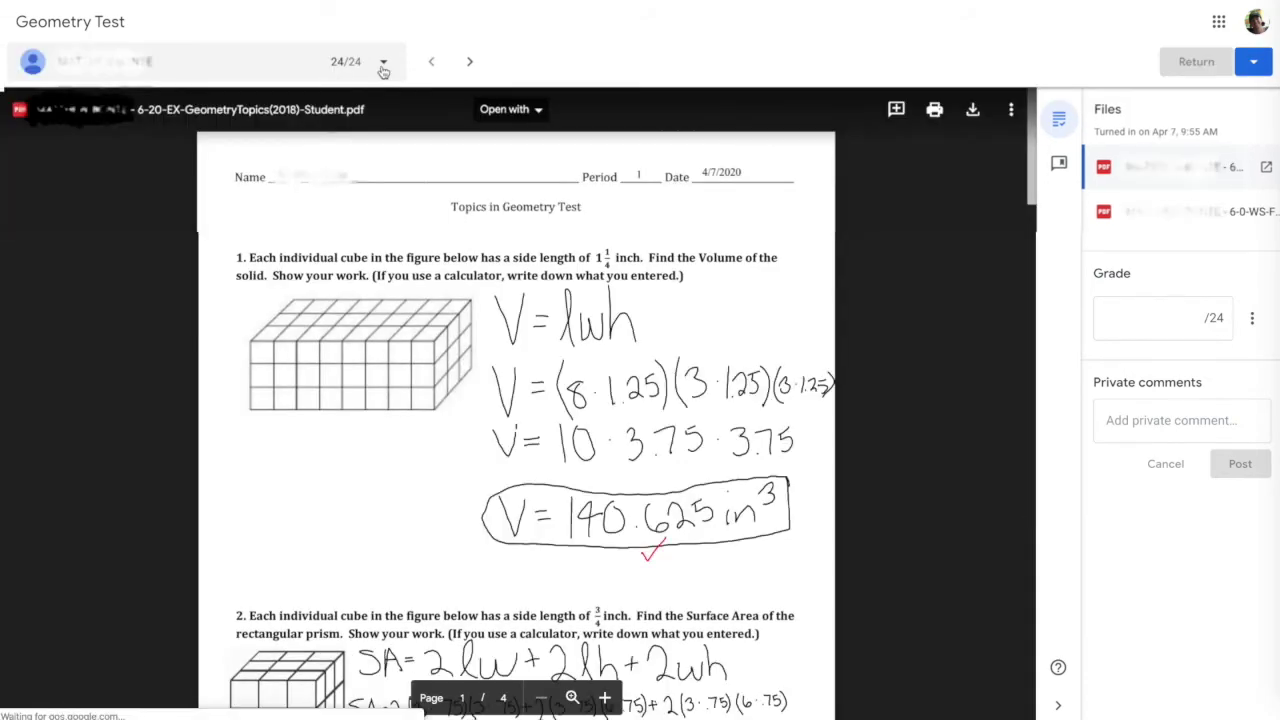
scroll(625, 549, "down", 3)
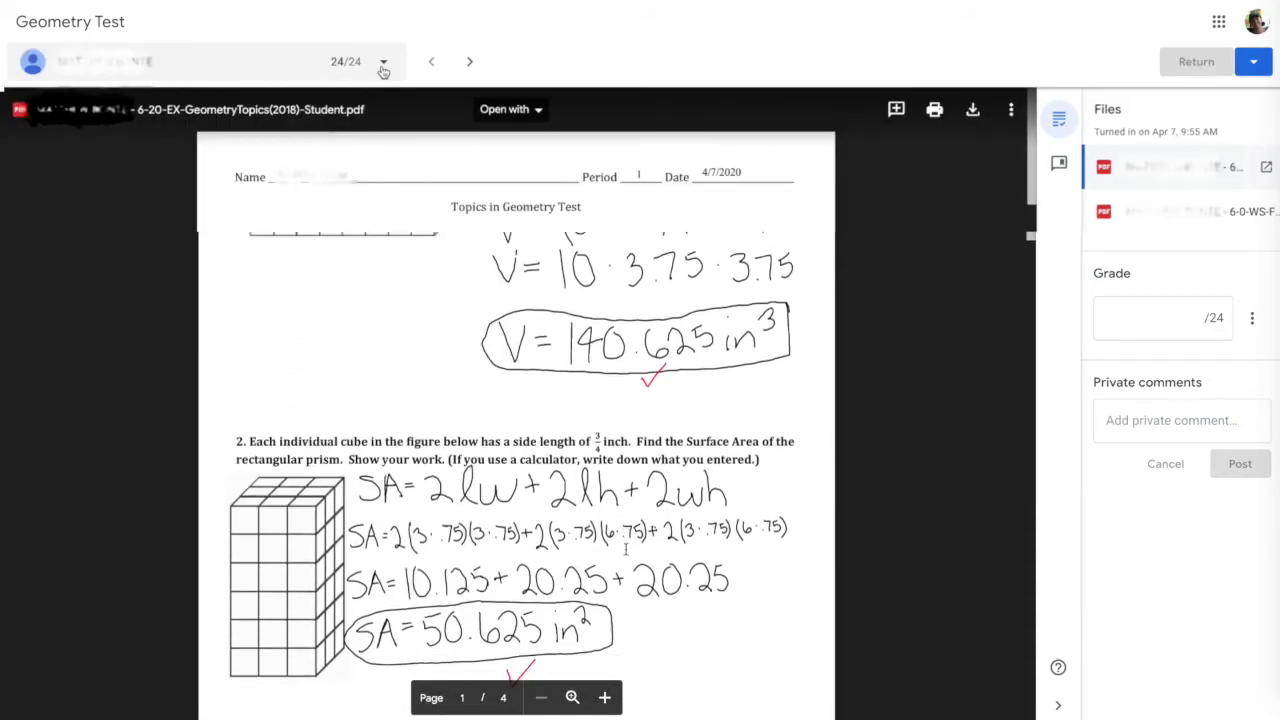
scroll(625, 549, "up", 3)
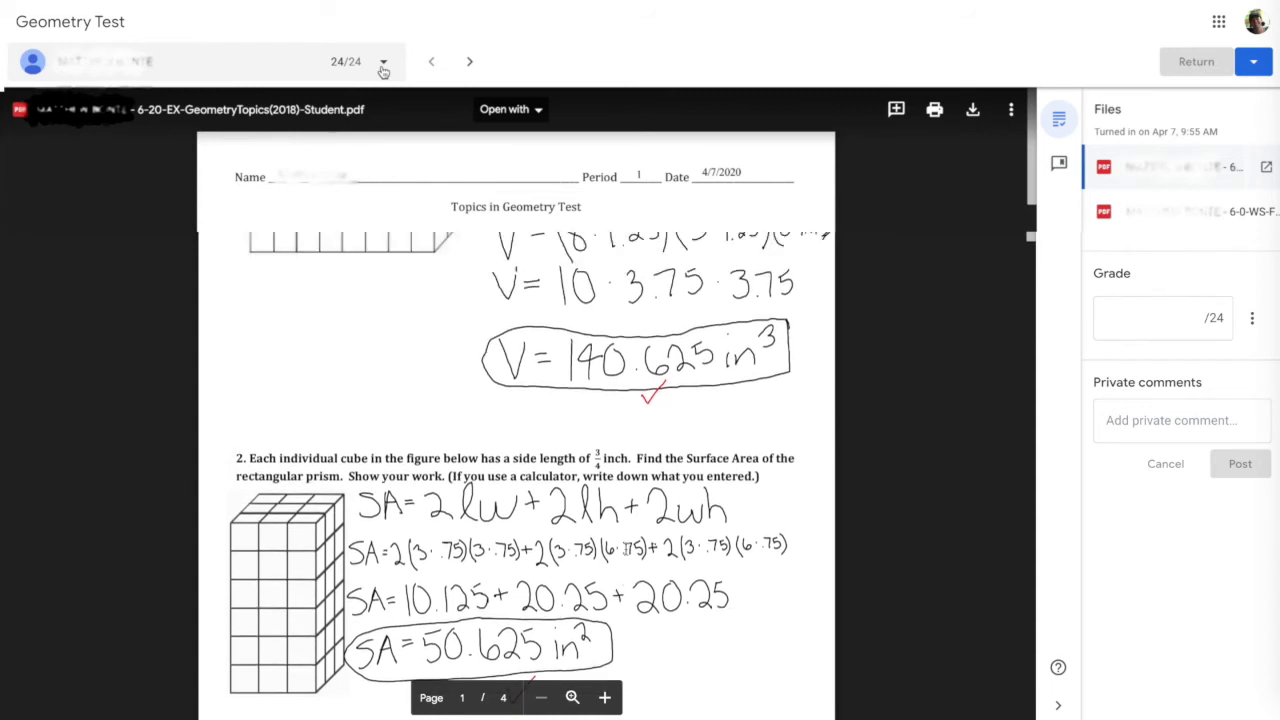
scroll(625, 549, "down", 8)
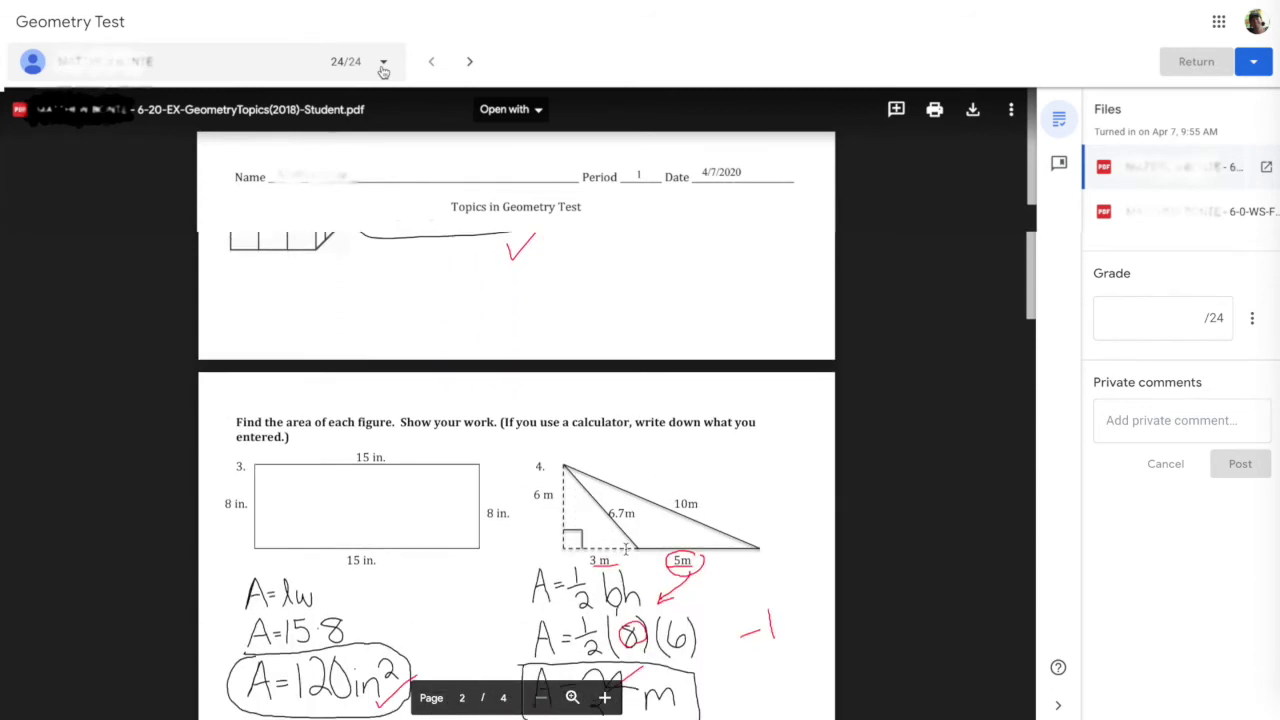
scroll(626, 549, "down", 10)
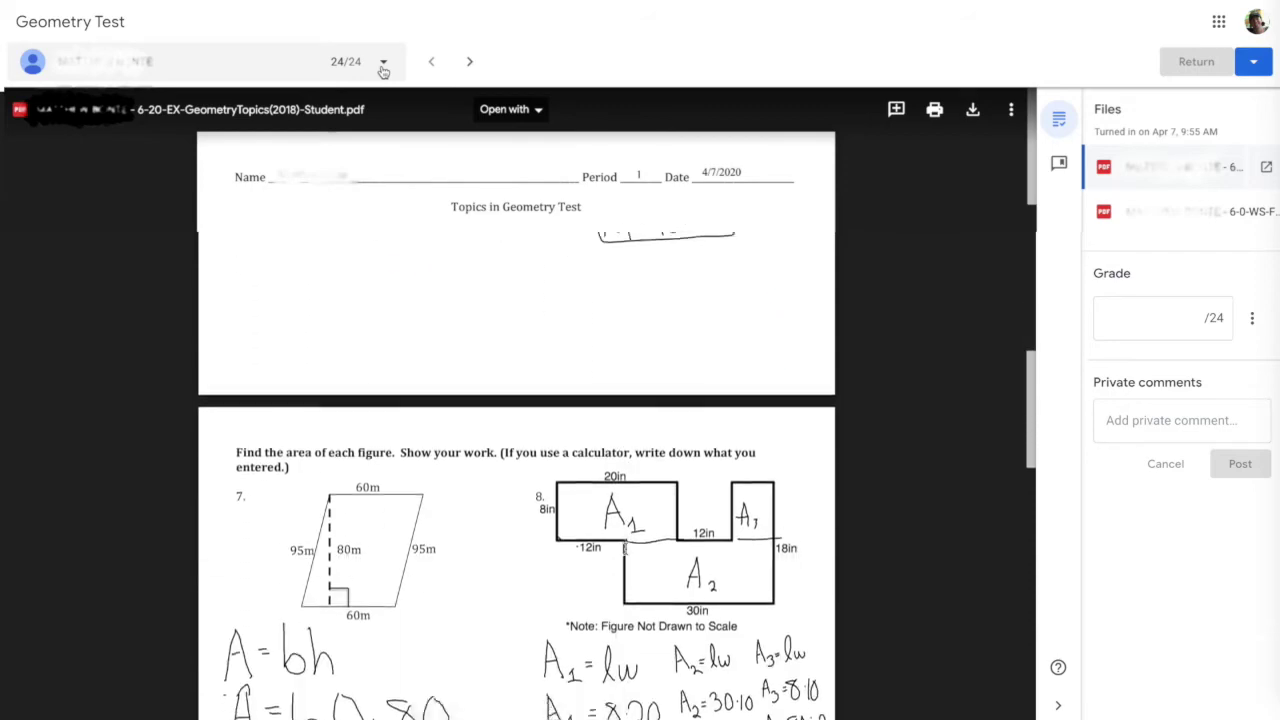
scroll(627, 555, "down", 6)
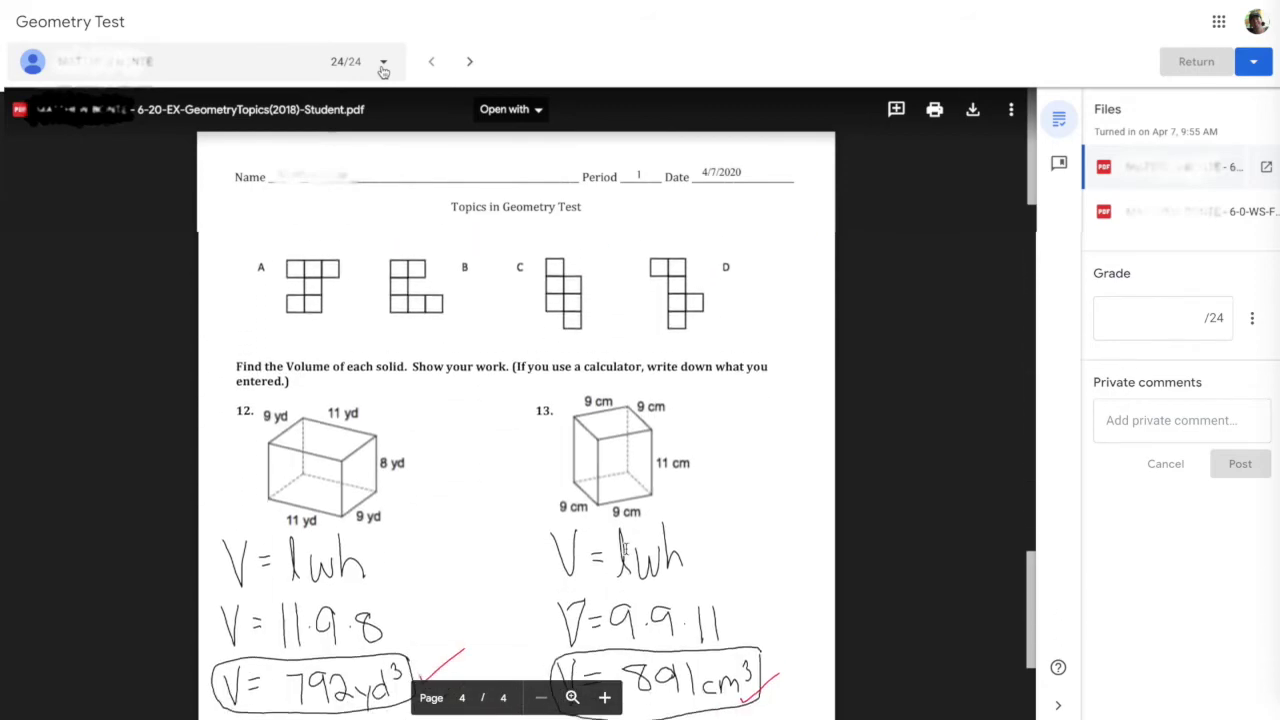
left_click(1129, 321)
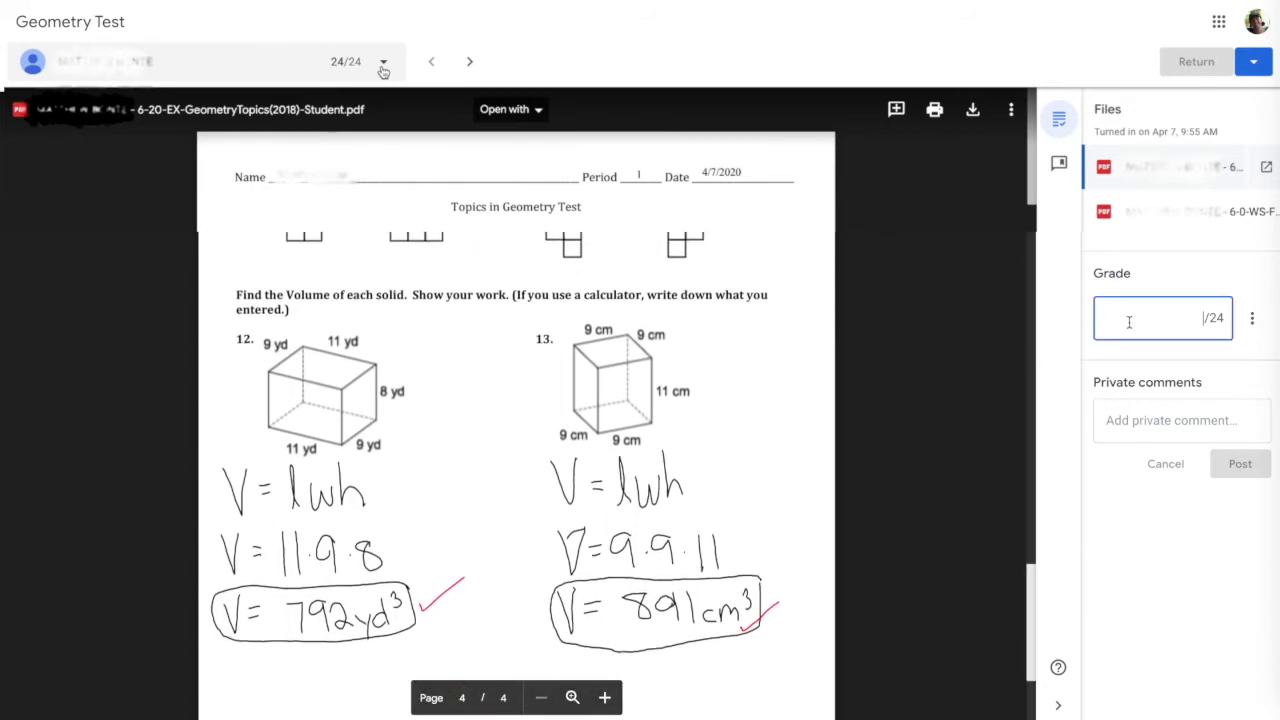
type("23")
- Choose to return multiple Geometry Test submissions instead of only this one
left_click(1253, 63)
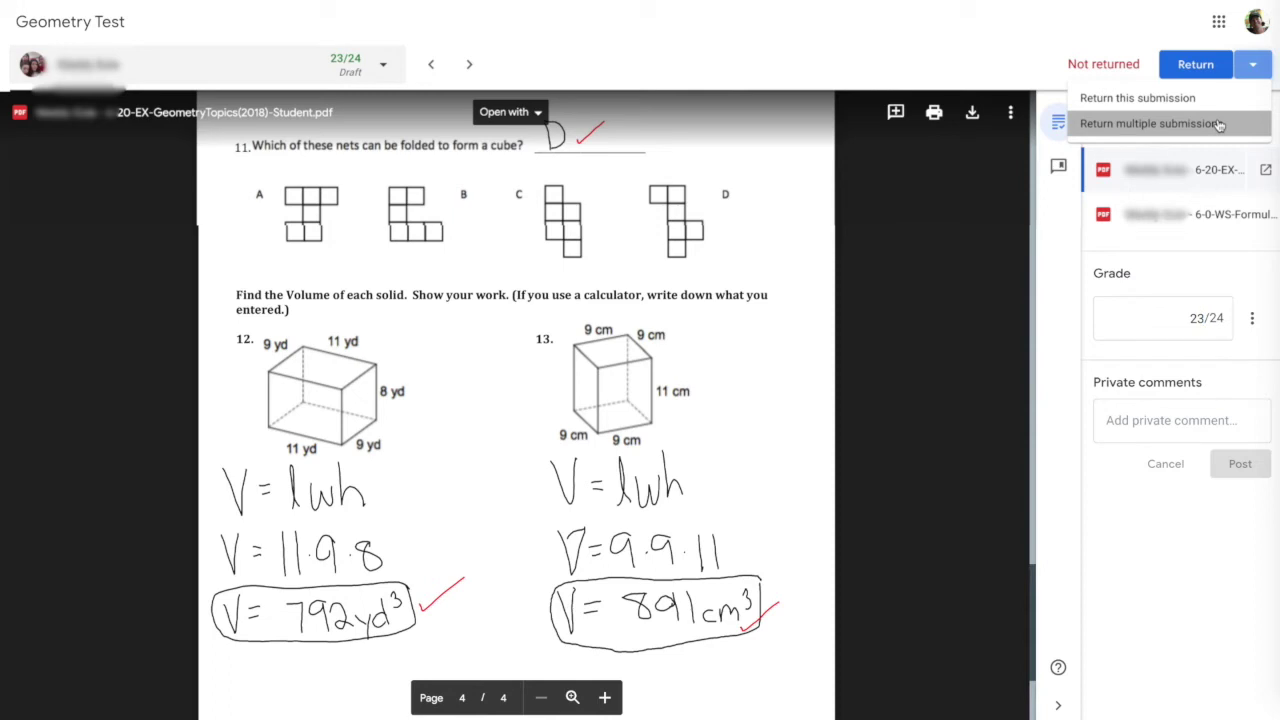
left_click(1219, 124)
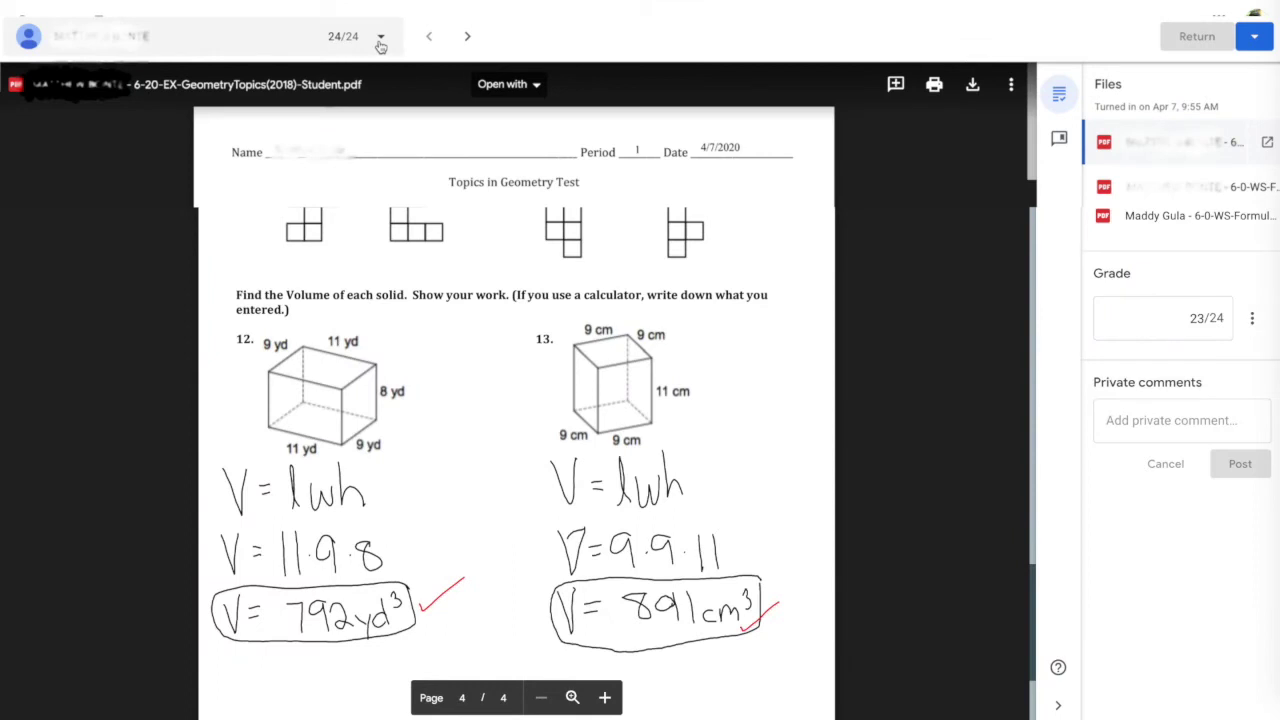
- Look over the student list with its grades and the overview of turned-in Geometry Test work
left_click(380, 40)
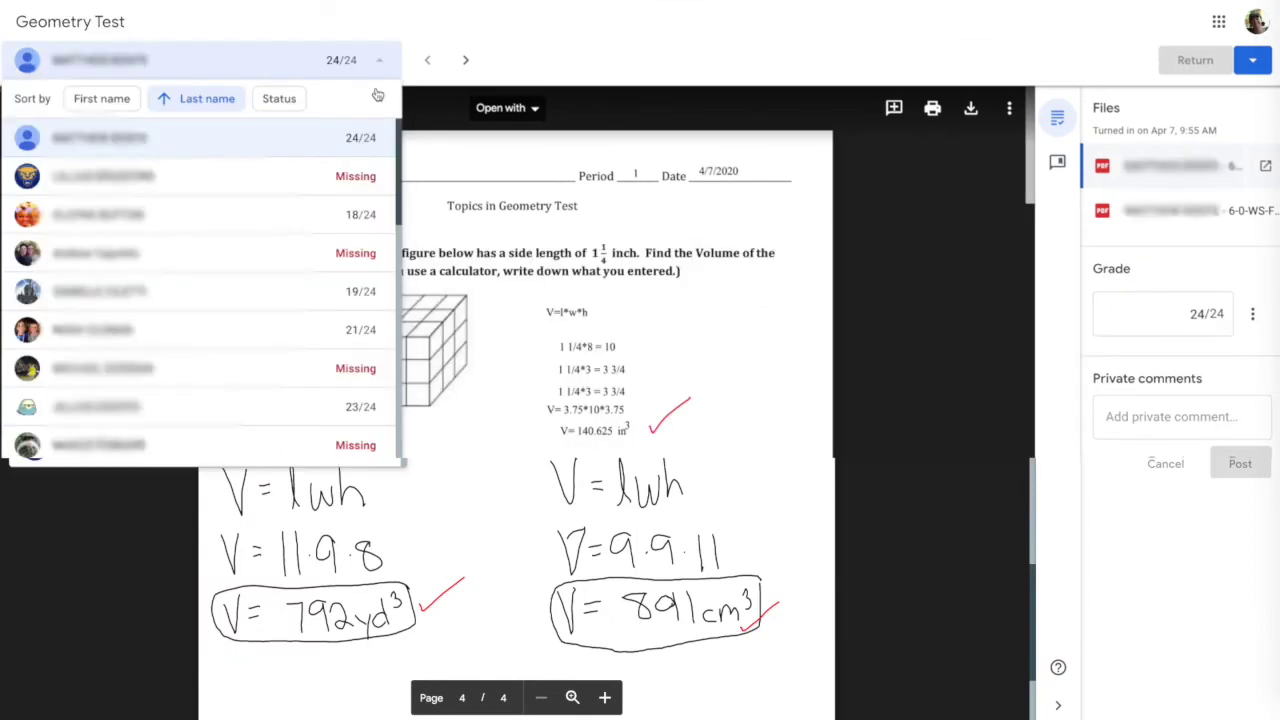
left_click(343, 361)
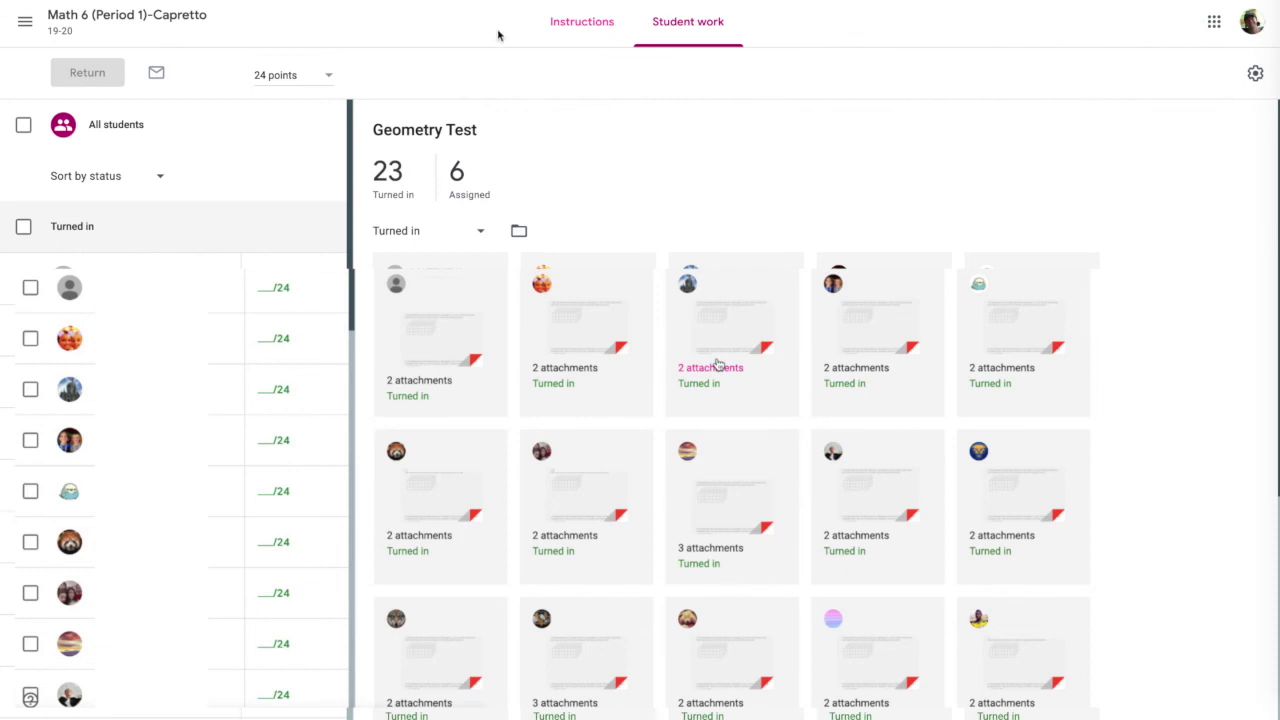
scroll(420, 140, "down", 1)
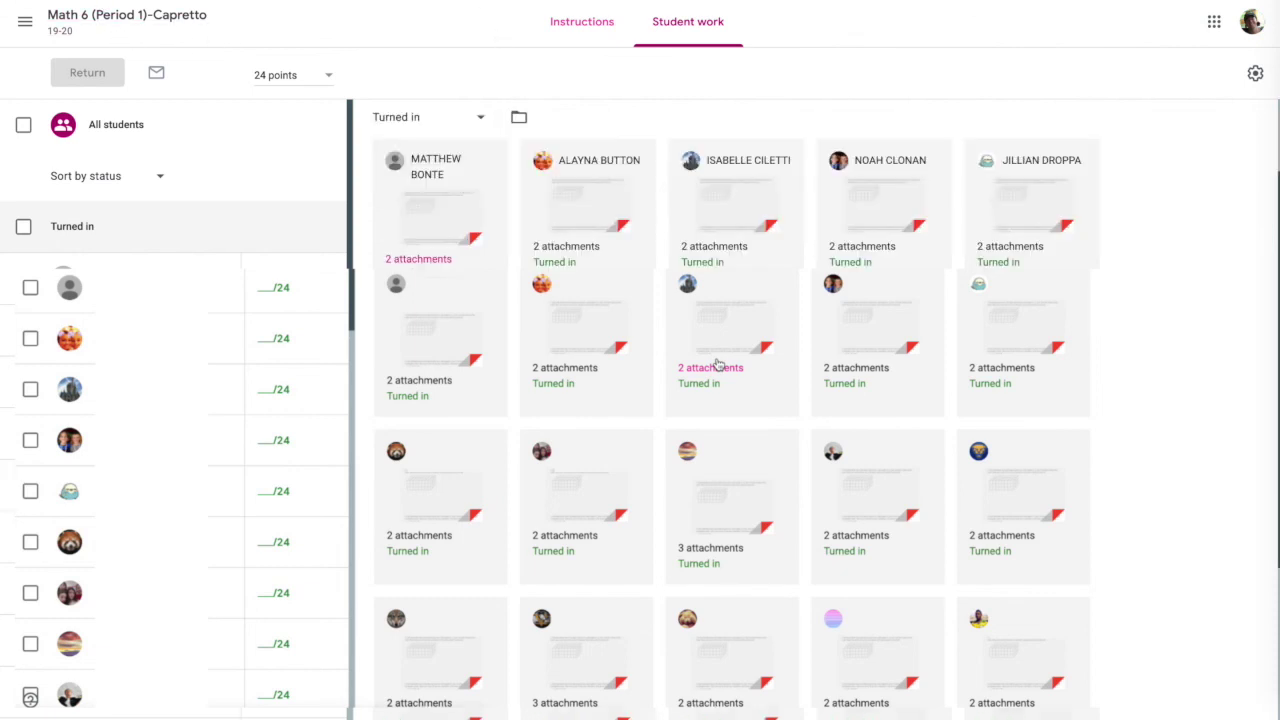